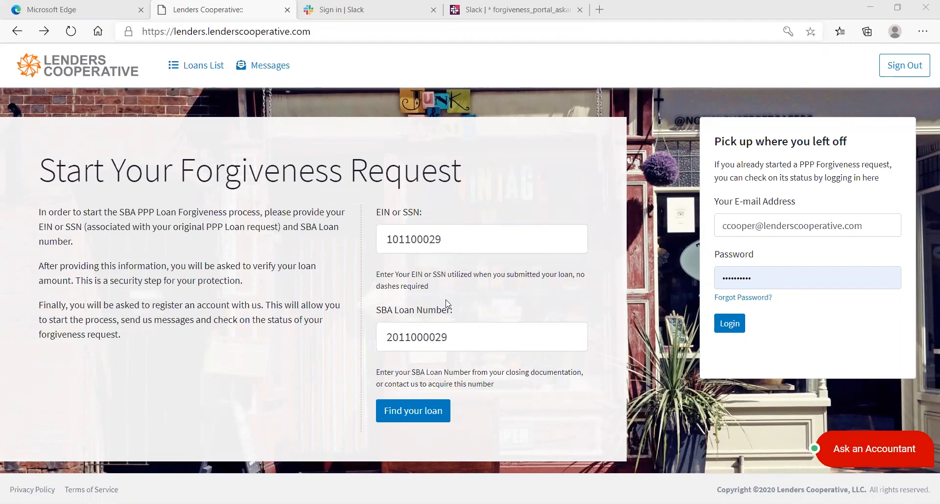
- Look up the SBA loan and verify its $20,915 loan amount
click(392, 422)
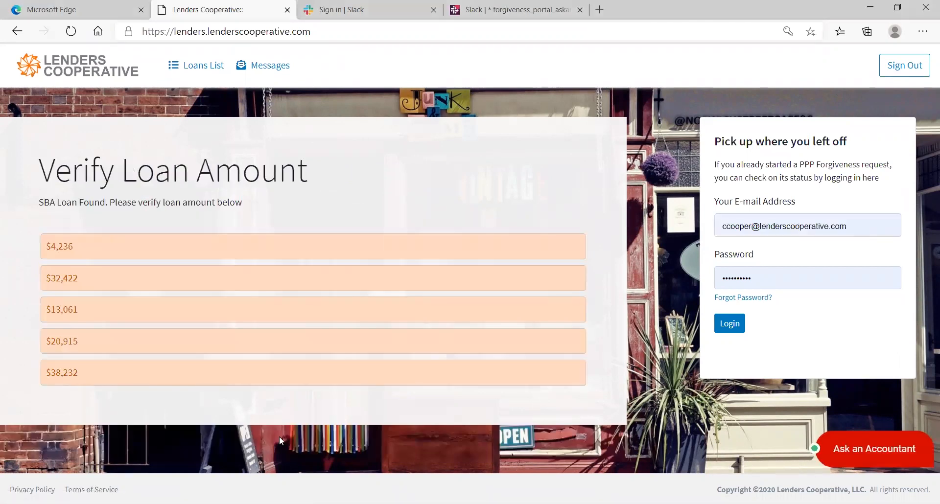
click(61, 342)
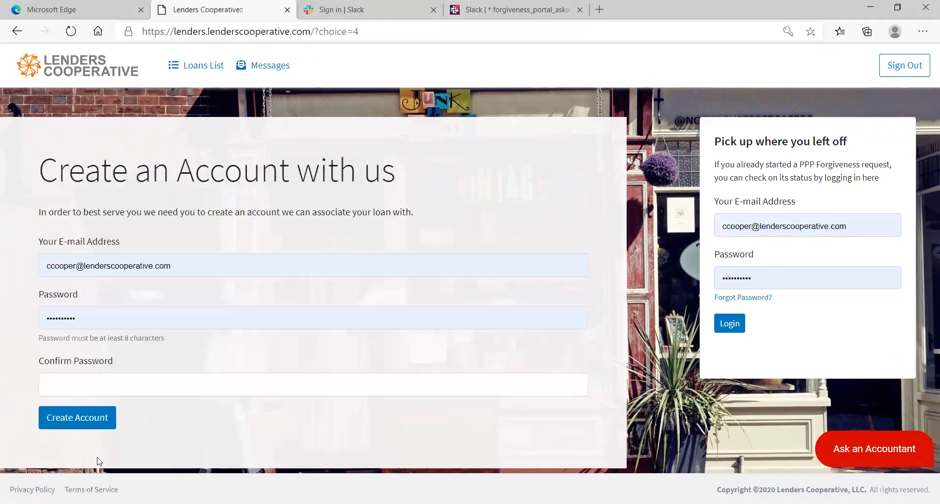
- Confirm the account password and create the portal account
click(67, 386)
text(••••••••••)
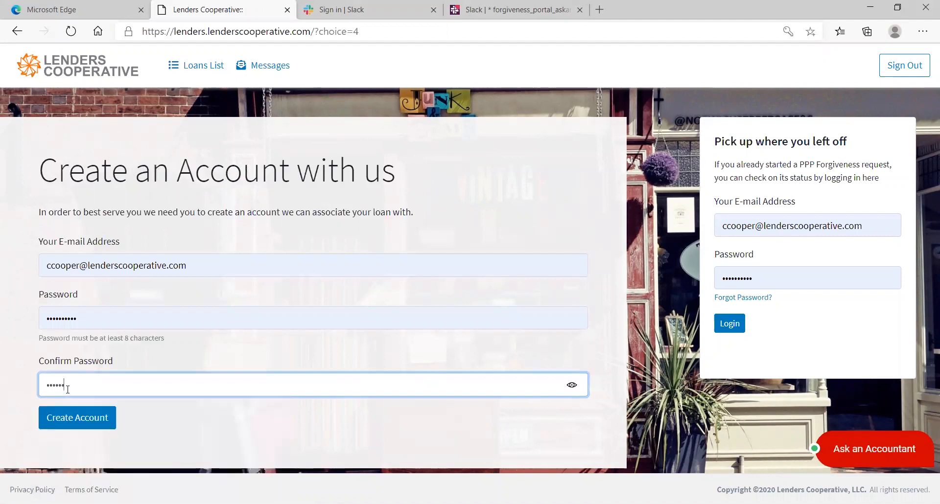
click(73, 420)
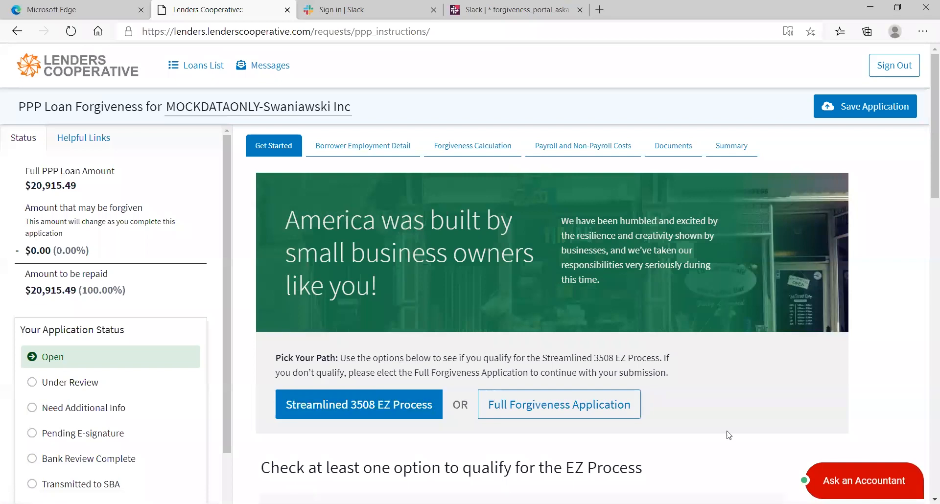
- Keep the EZ form with the salary-and-headcount option and begin Borrower Employment Detail
scroll(470, 393, down, 2)
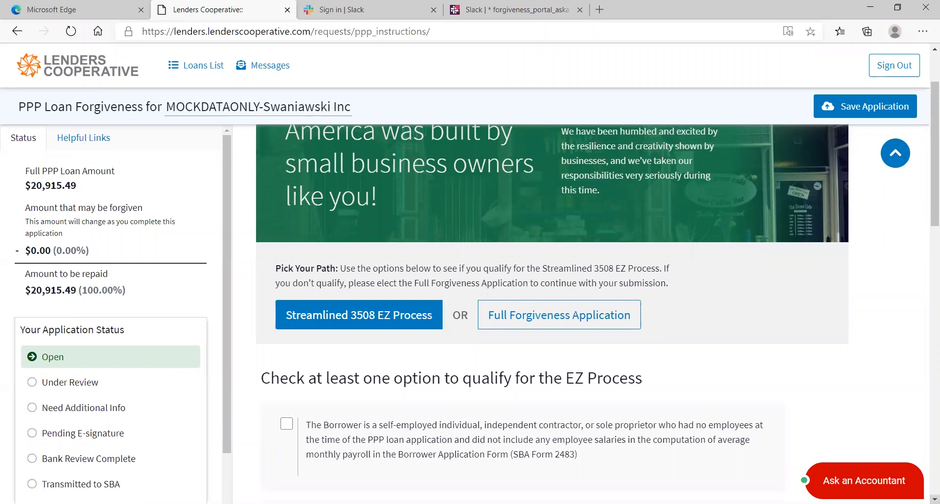
click(935, 500)
click(935, 500)
click(935, 500)
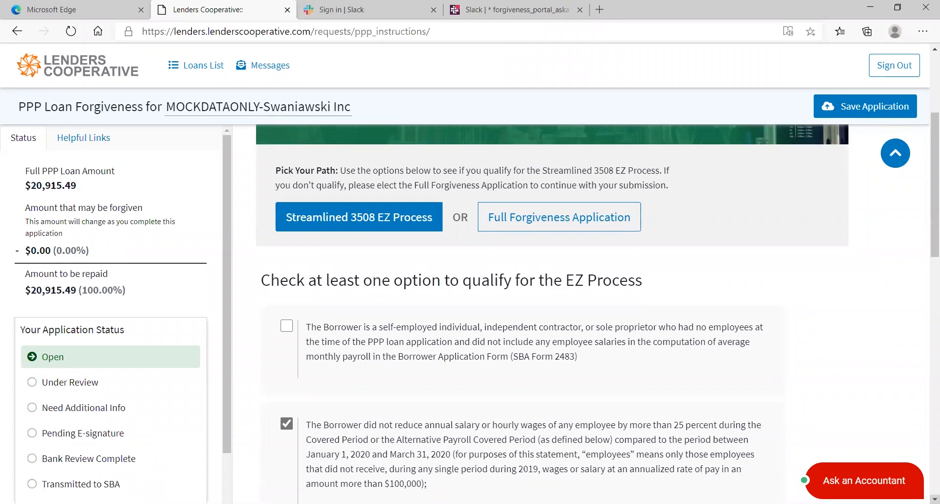
click(935, 499)
click(934, 500)
click(935, 500)
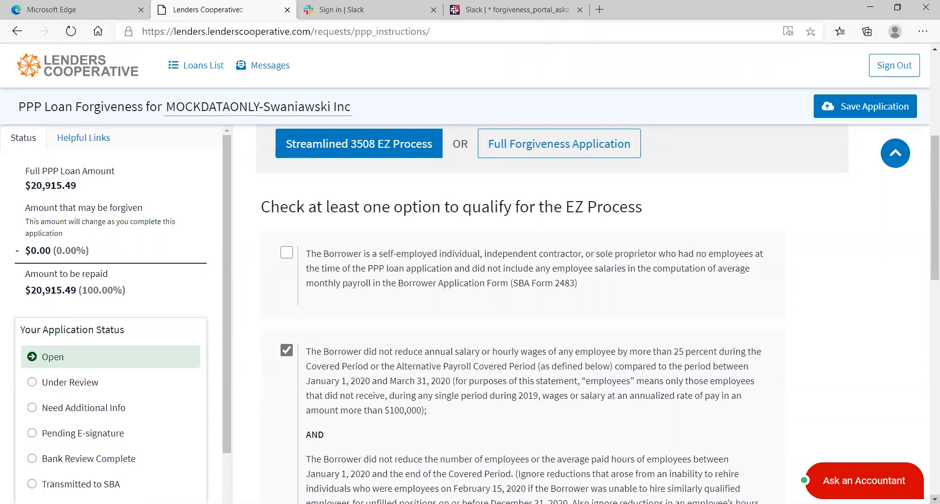
scroll(592, 313, down, 4)
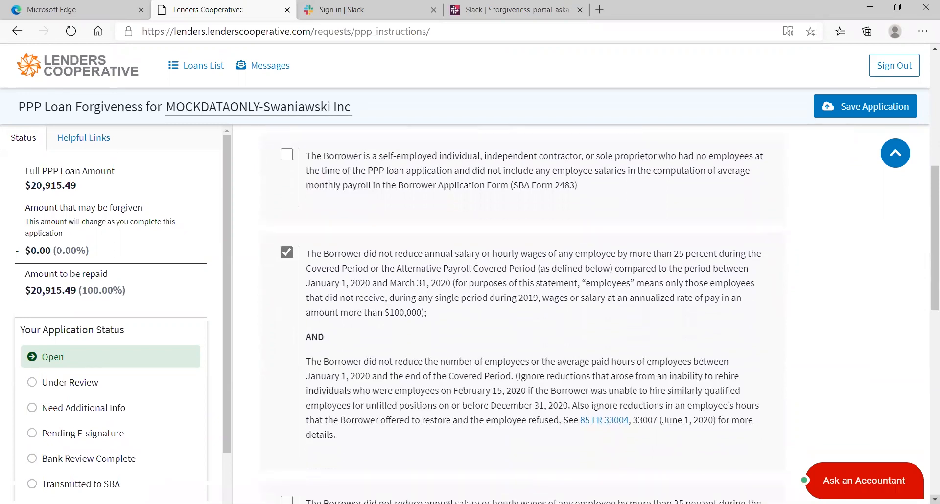
scroll(592, 313, down, 1)
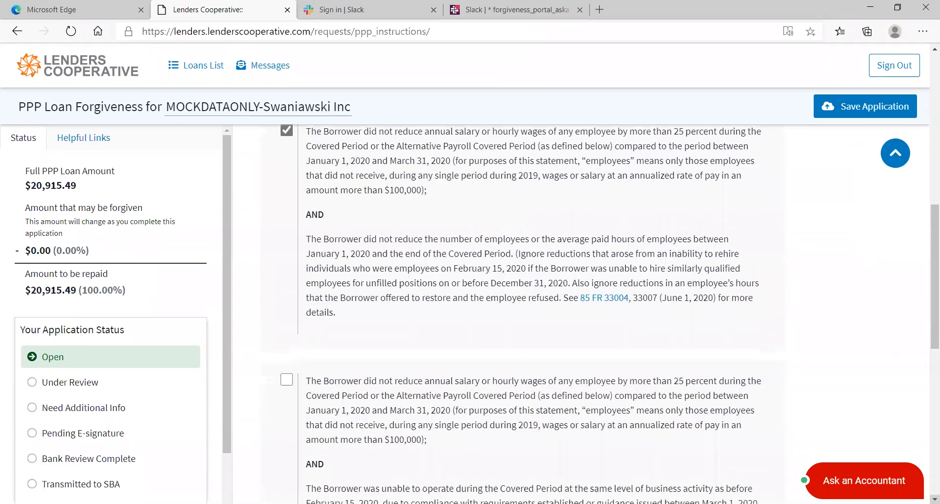
scroll(592, 313, down, 4)
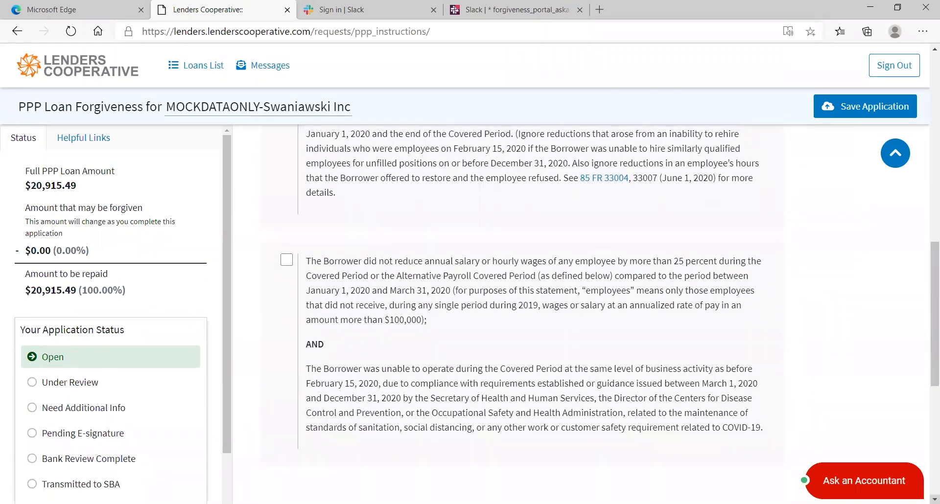
scroll(386, 446, down, 5)
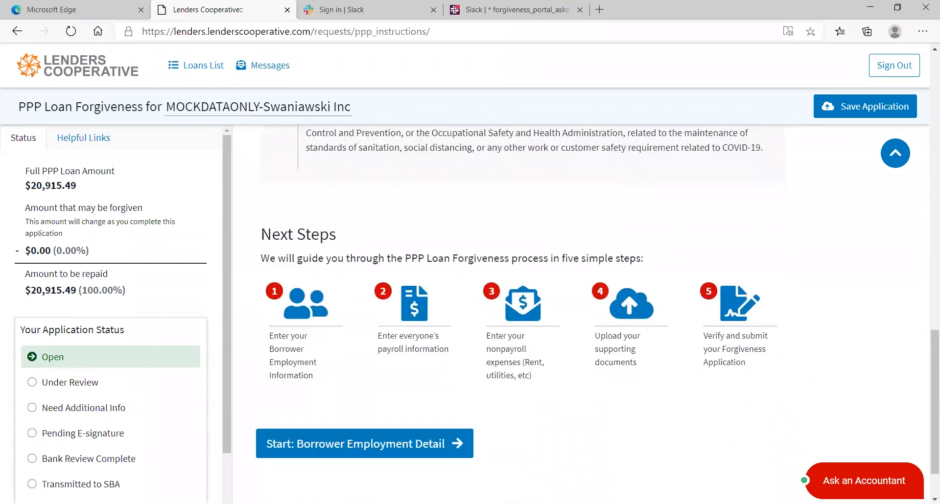
click(386, 444)
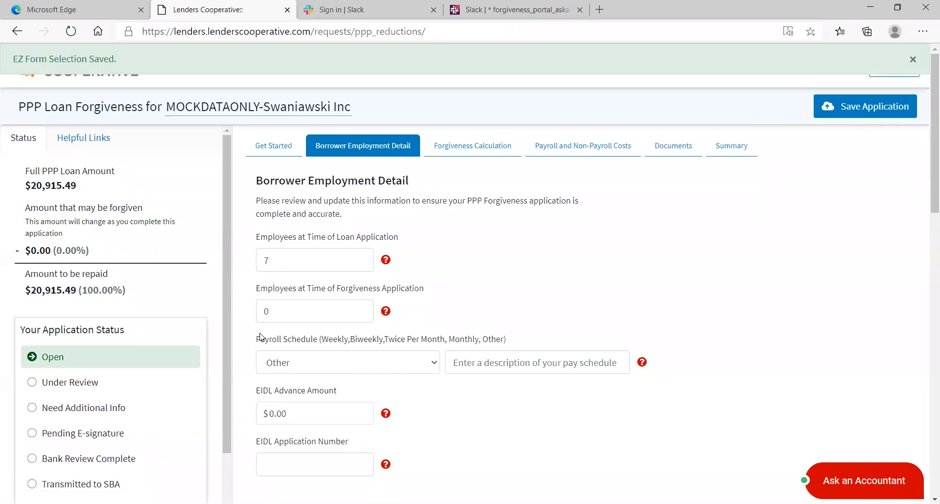
- Enter 7 employees at forgiveness application and set the payroll schedule to Weekly
click(279, 308)
text(7)
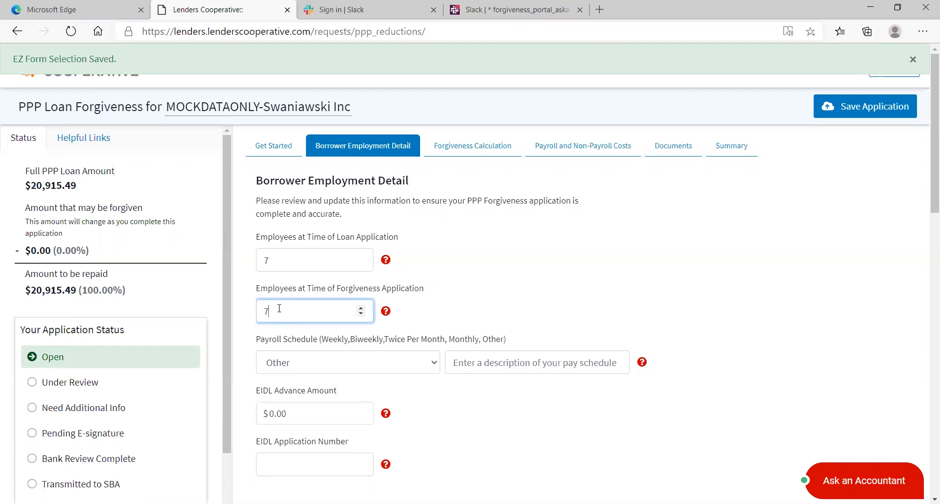
click(433, 363)
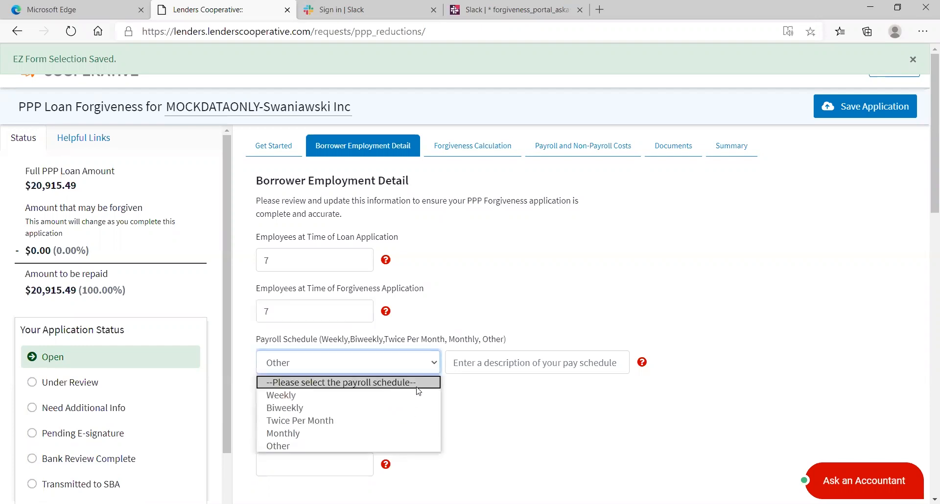
click(412, 395)
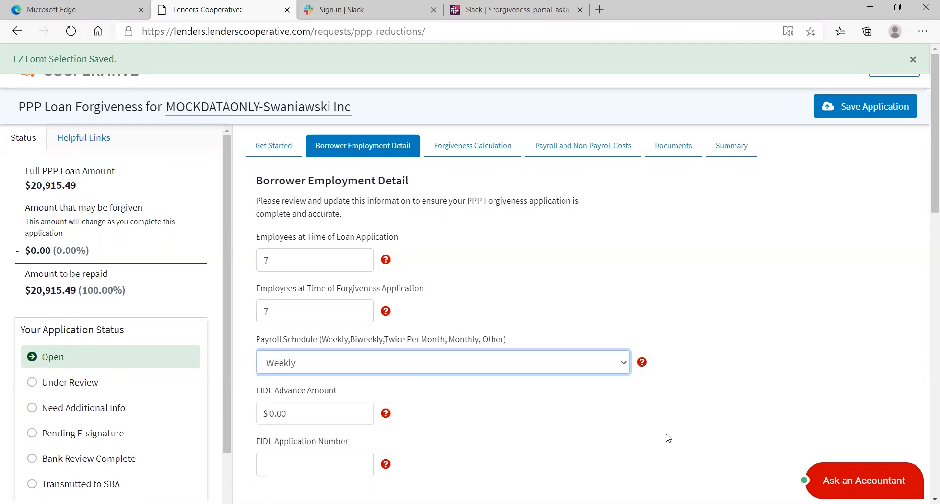
click(934, 498)
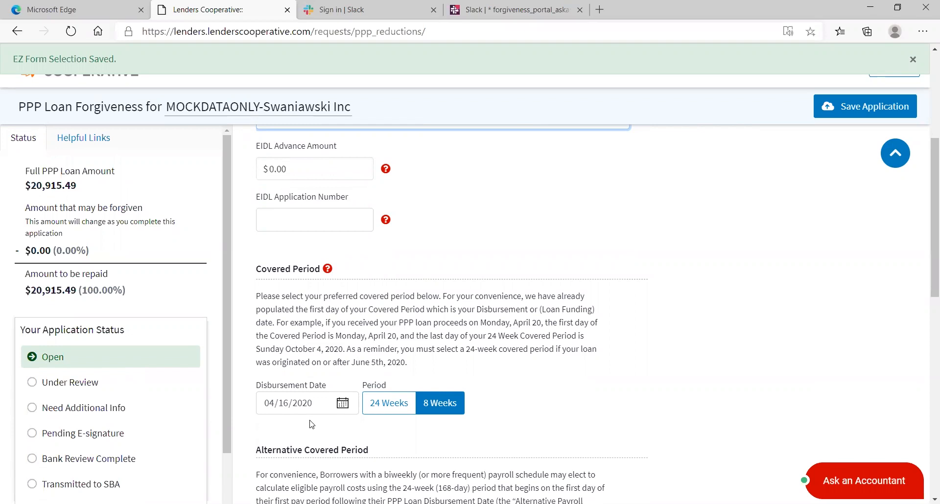
- Choose a 24 Weeks covered period from the 04/16/2020 disbursement date
click(388, 404)
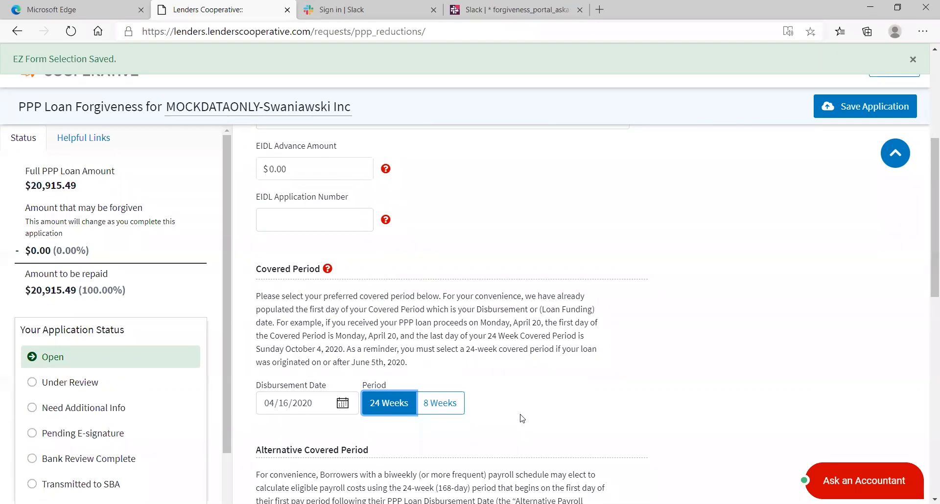
scroll(522, 419, down, 5)
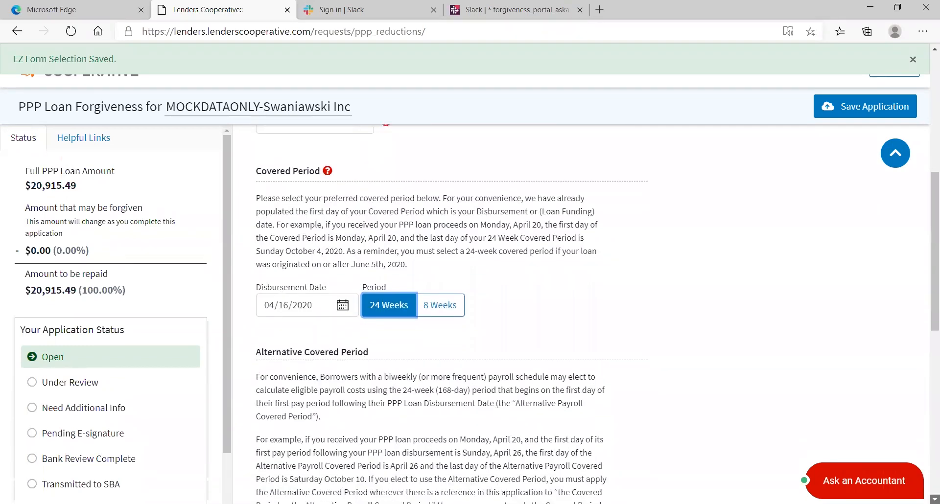
scroll(590, 475, down, 2)
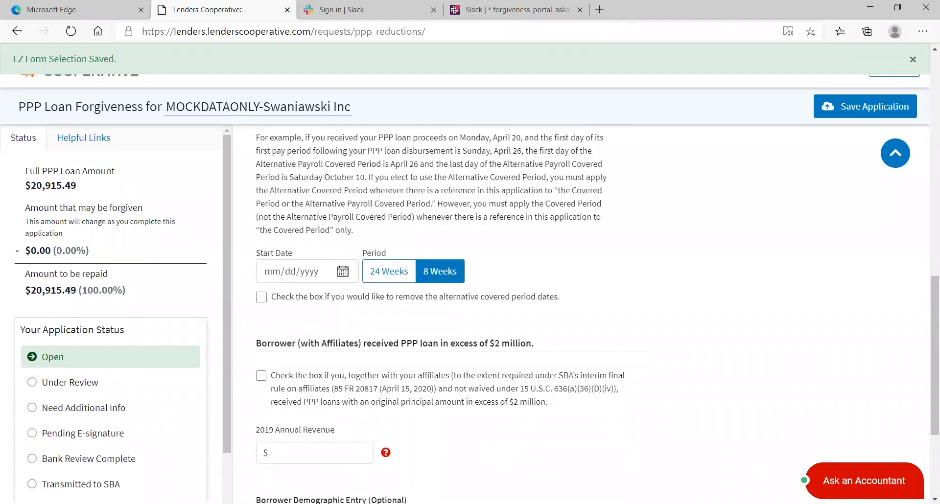
scroll(934, 496, down, 1)
scroll(934, 497, down, 2)
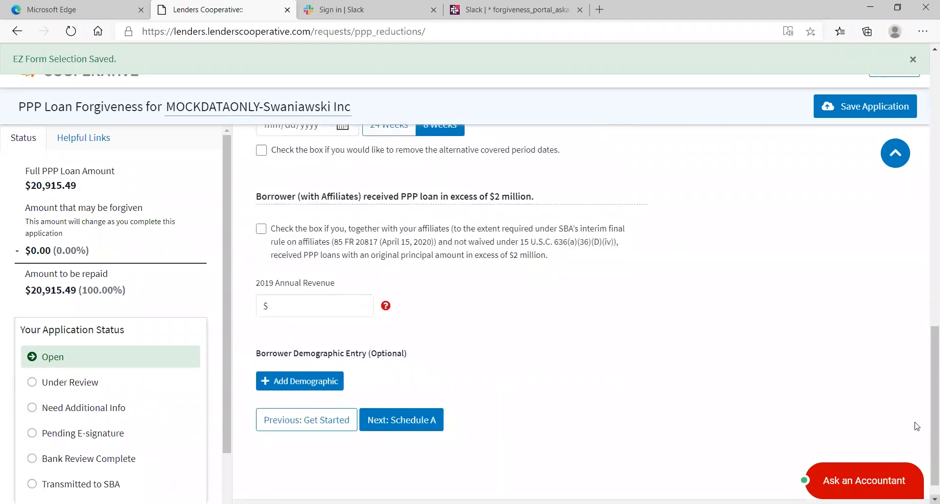
- Enter $50000 as 2019 annual revenue, add a blank demographic entry, and continue to Schedule A
click(289, 299)
text(50000)
click(300, 382)
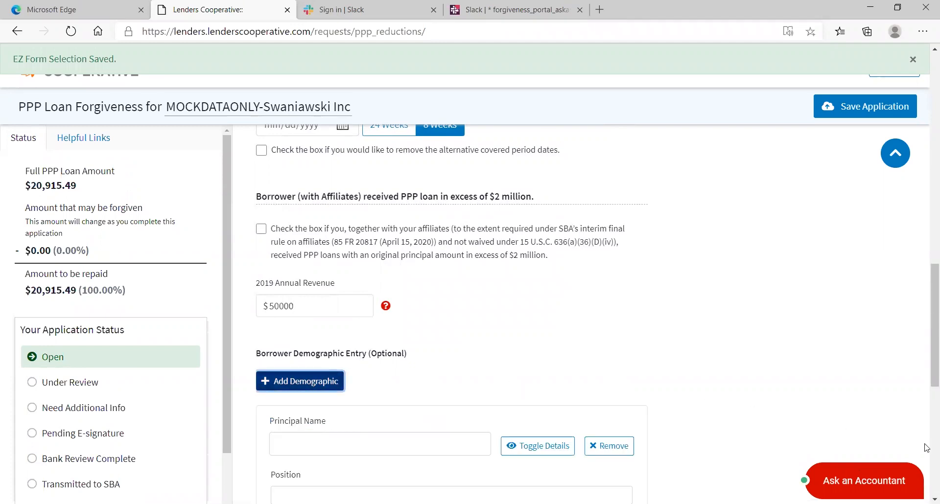
click(934, 503)
drag(934, 325, 934, 418)
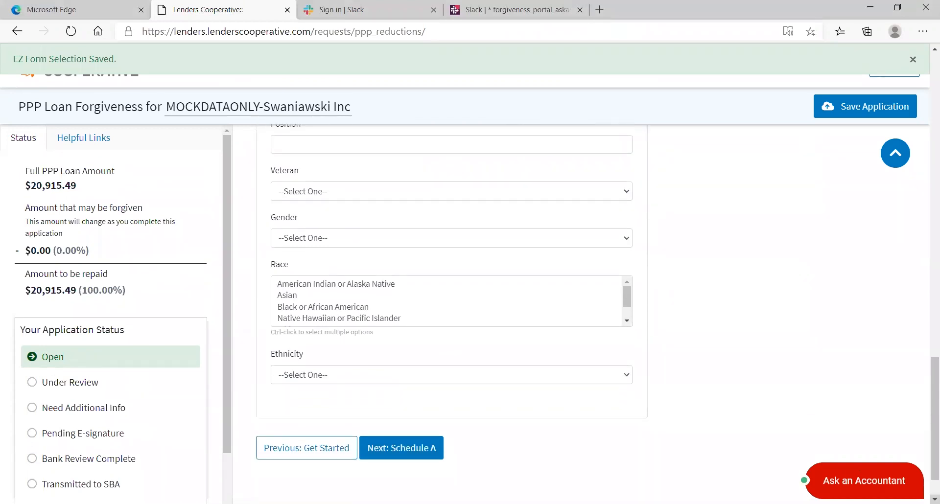
click(415, 454)
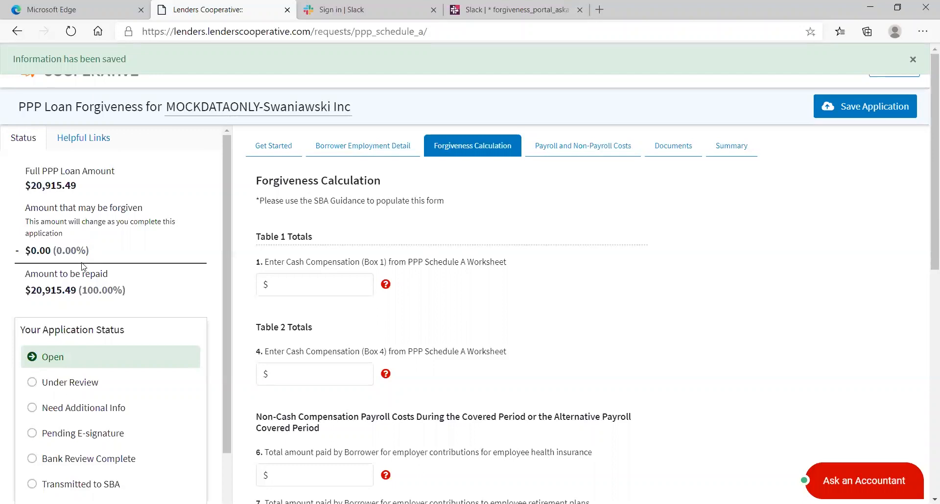
- Enter 100000 and the $5000 Table 2 cash compensation in Schedule A
text(100000)
click(288, 370)
text(5000)
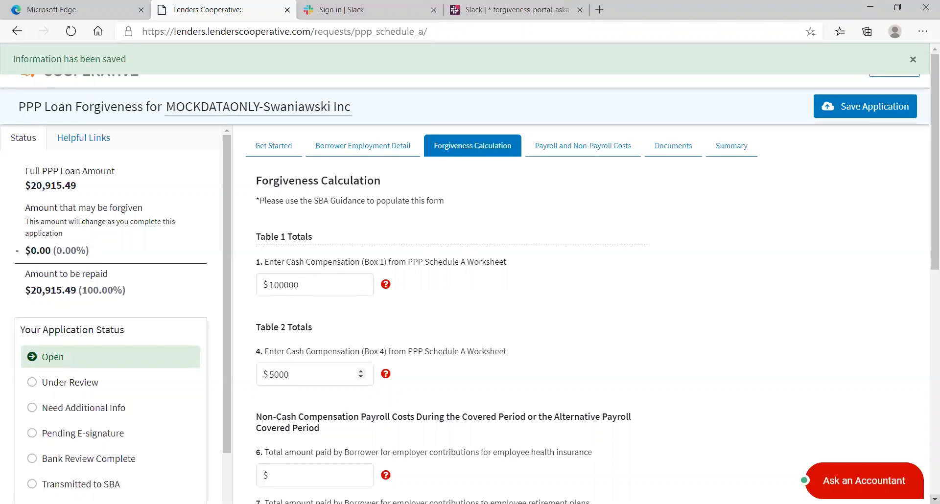
scroll(765, 449, down, 2)
scroll(557, 312, down, 2)
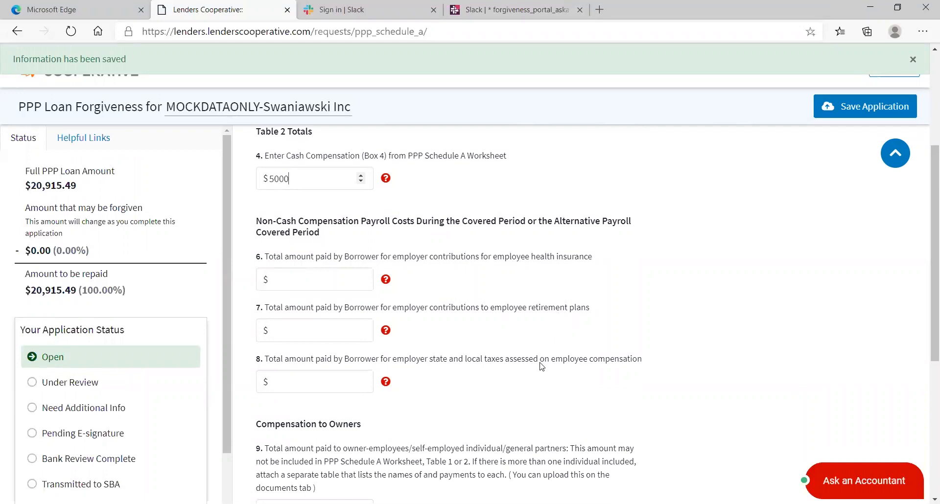
- Enter $1000 health insurance, $0 retirement and $1500 state and local taxes, then continue
click(283, 280)
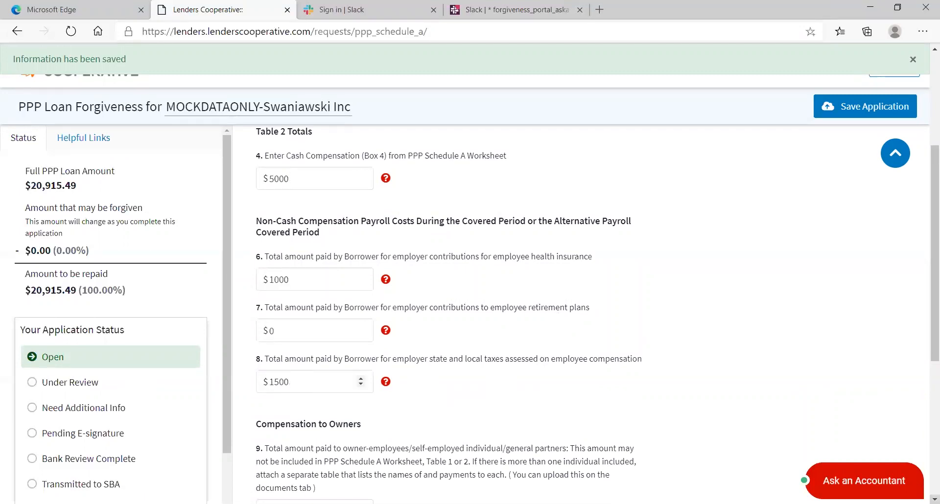
scroll(581, 314, down, 3)
scroll(582, 315, down, 3)
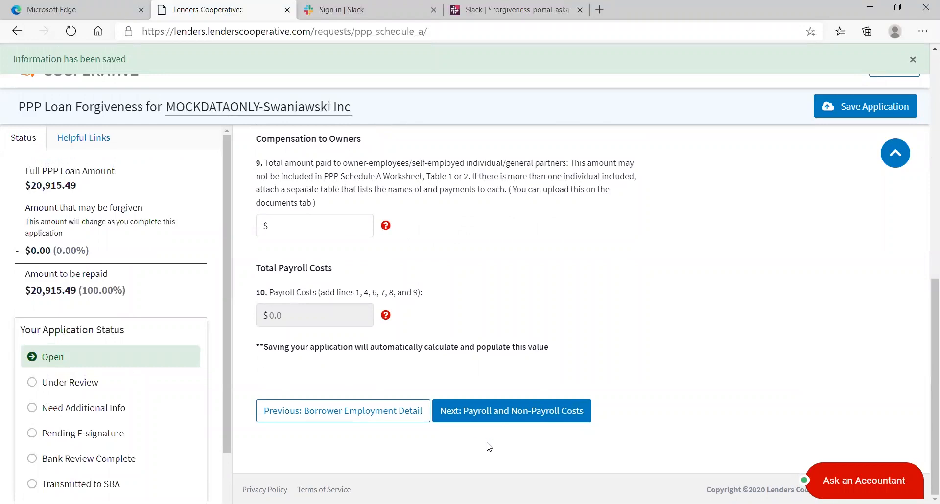
click(496, 416)
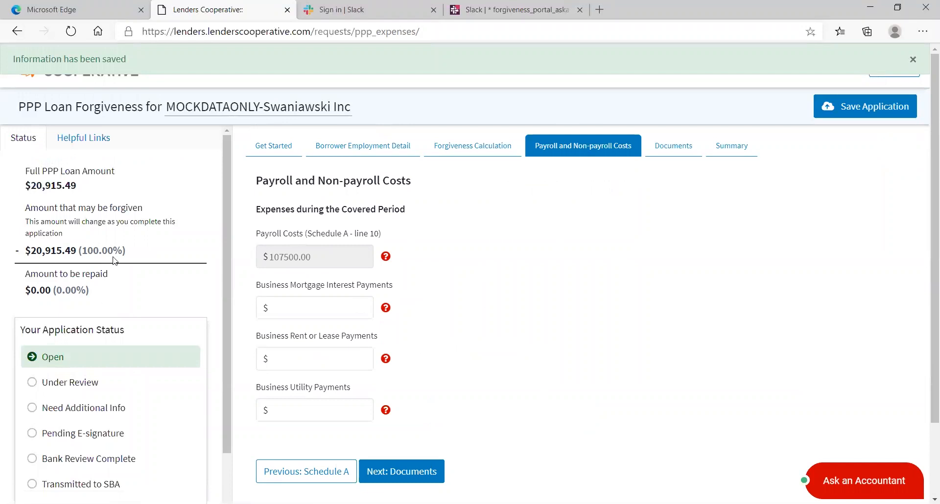
- Enter $1000 mortgage interest, $0 rent and $500 utilities, then continue to Documents
click(318, 311)
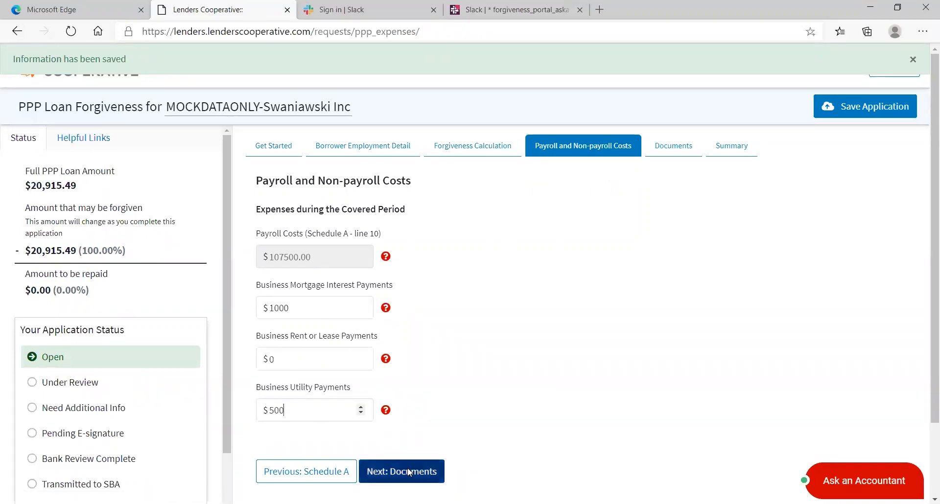
click(406, 471)
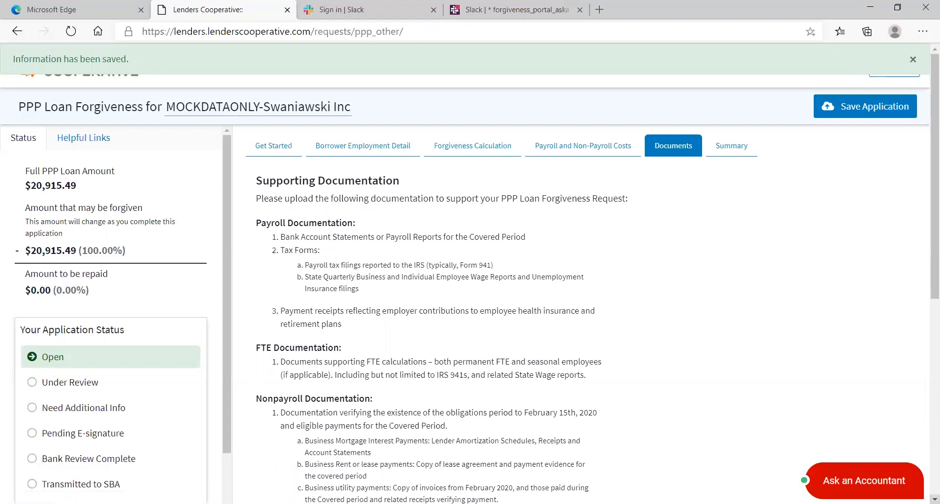
- Name the upload 'payroll' and attach the LC Logo.png file
scroll(934, 500, down, 5)
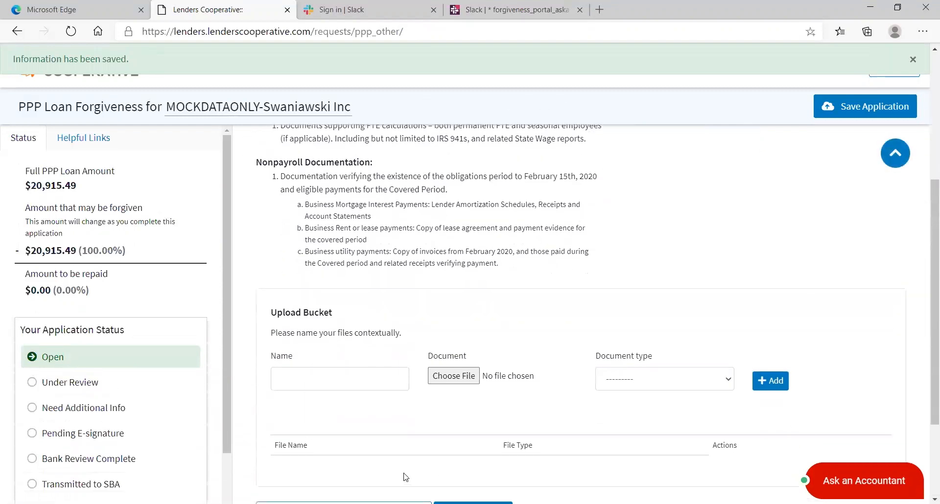
click(319, 381)
text(p)
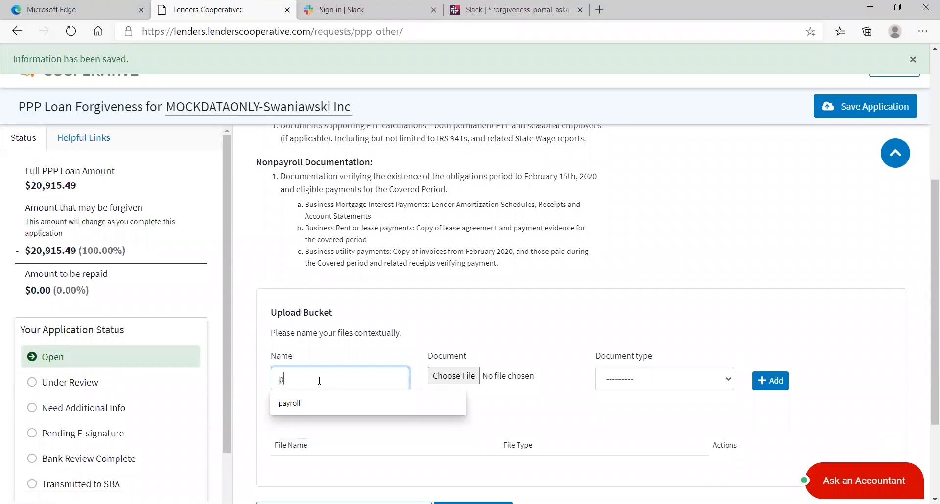
text(ayroll)
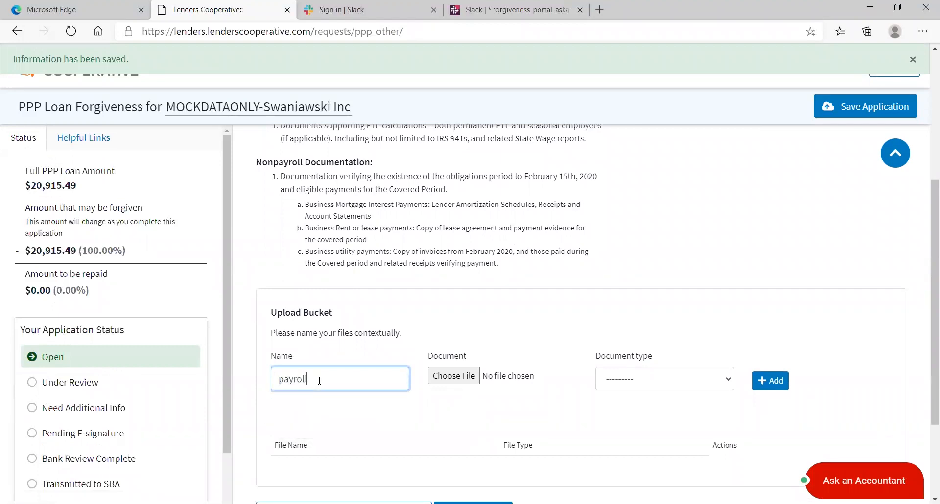
click(468, 379)
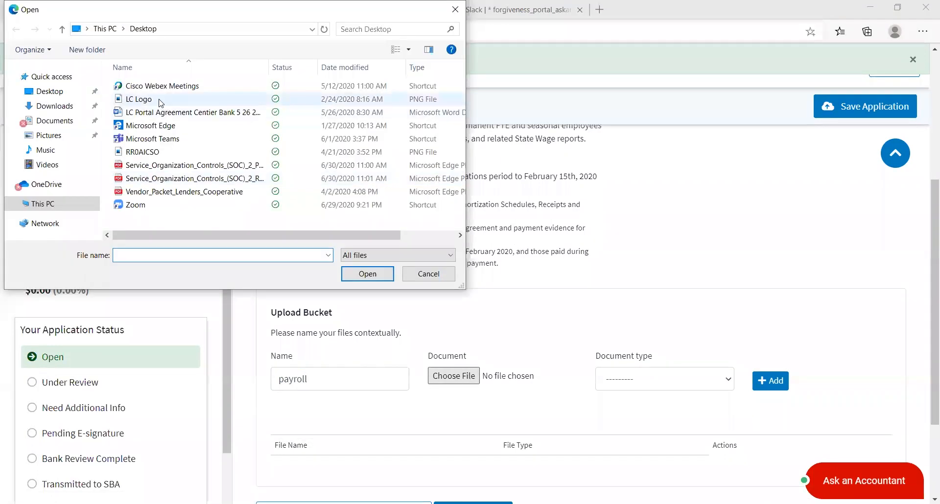
click(147, 99)
click(370, 274)
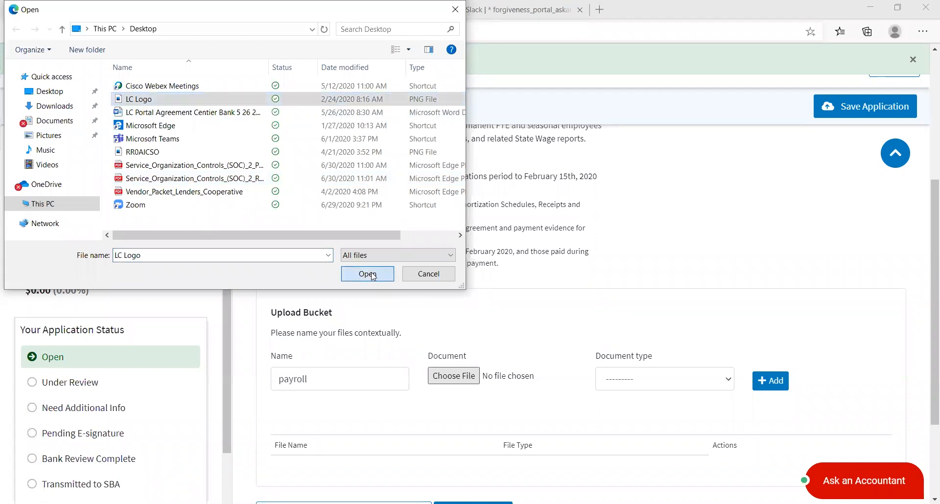
- Set the document type to Payroll, add it, and move on to the Summary
click(728, 381)
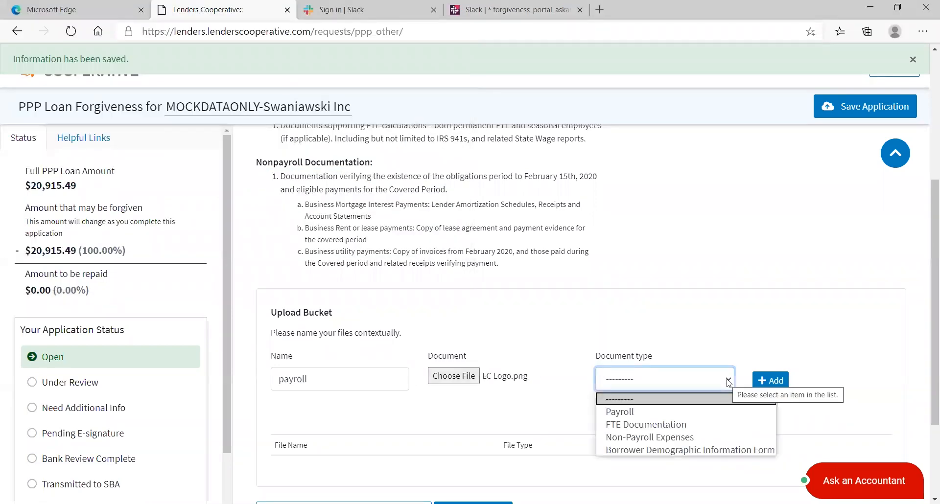
click(657, 412)
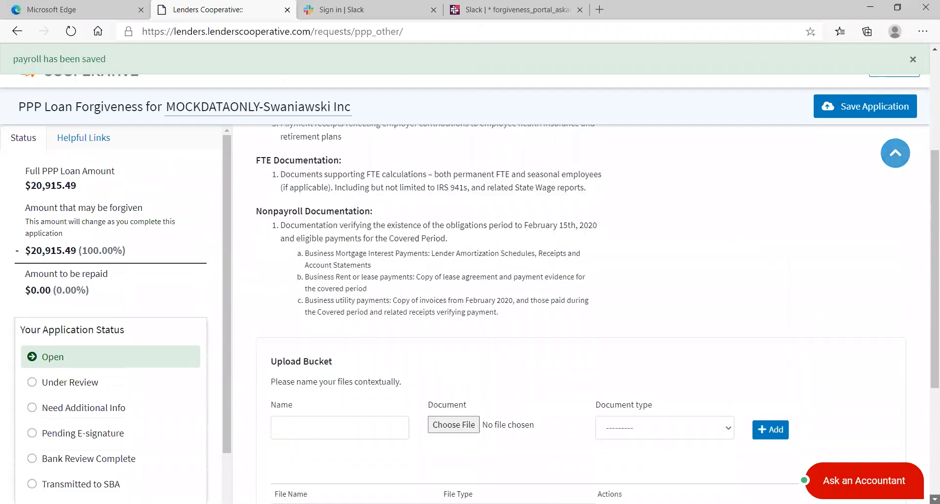
scroll(612, 457, down, 3)
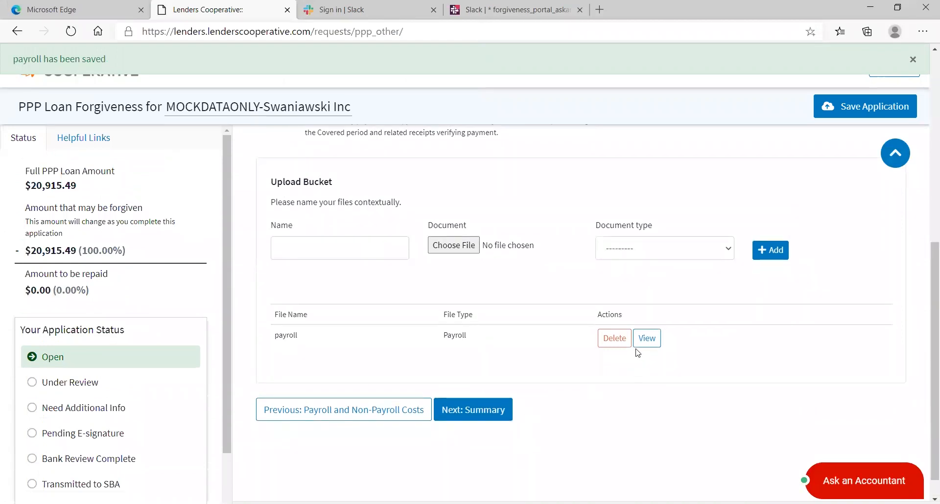
right_click(473, 411)
click(450, 411)
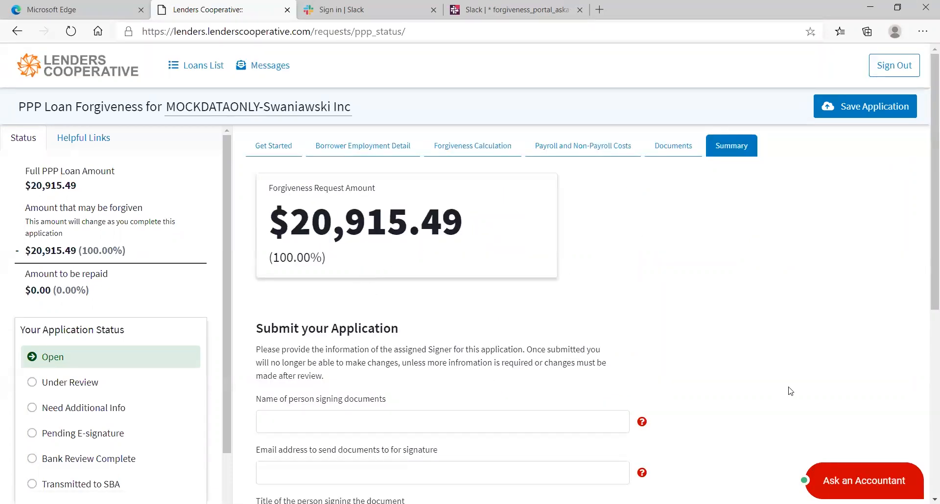
- Enter the signer's name, e-mail address and title 'mp', and save the application
scroll(592, 313, down, 3)
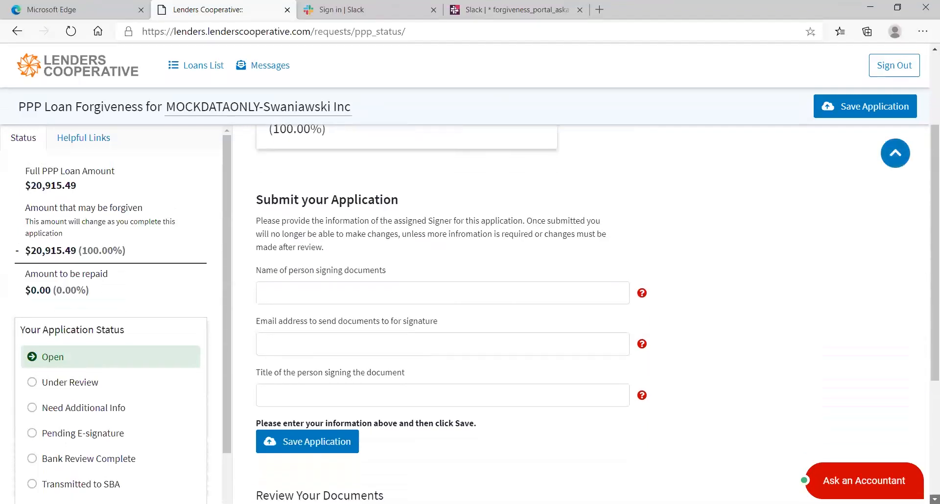
click(324, 290)
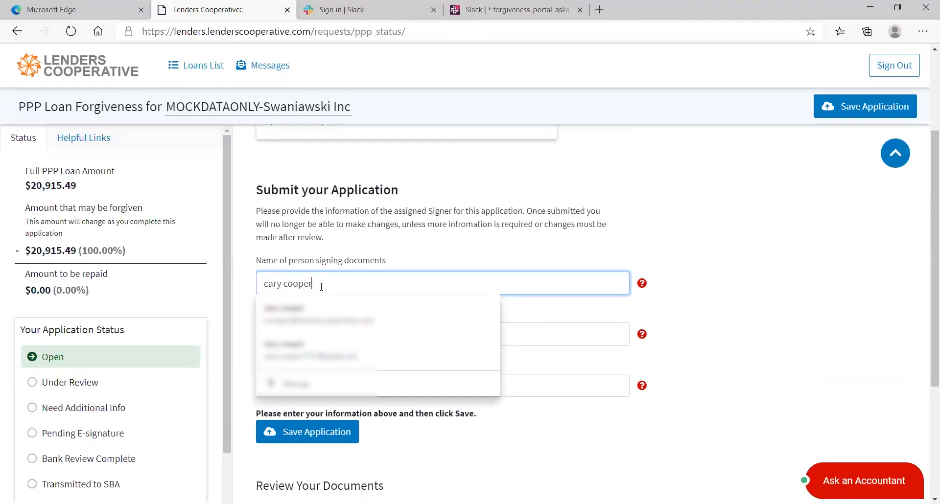
key(Tab)
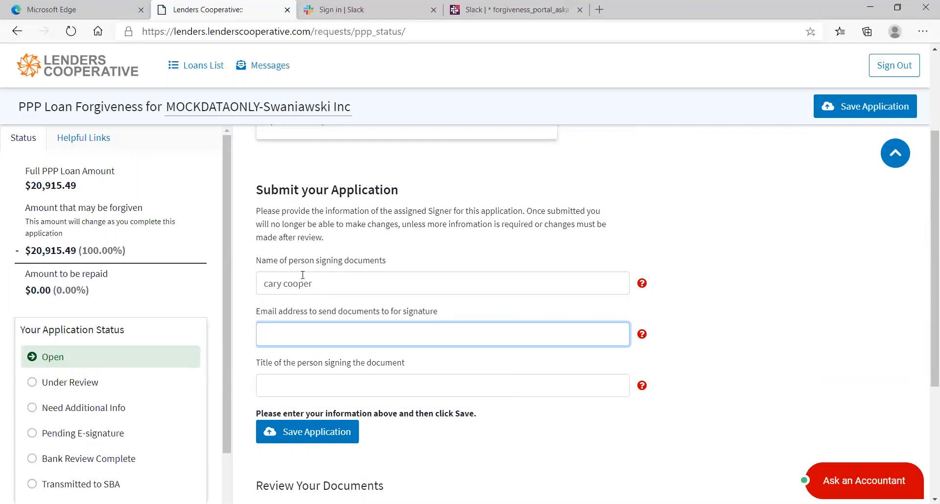
click(280, 335)
click(293, 363)
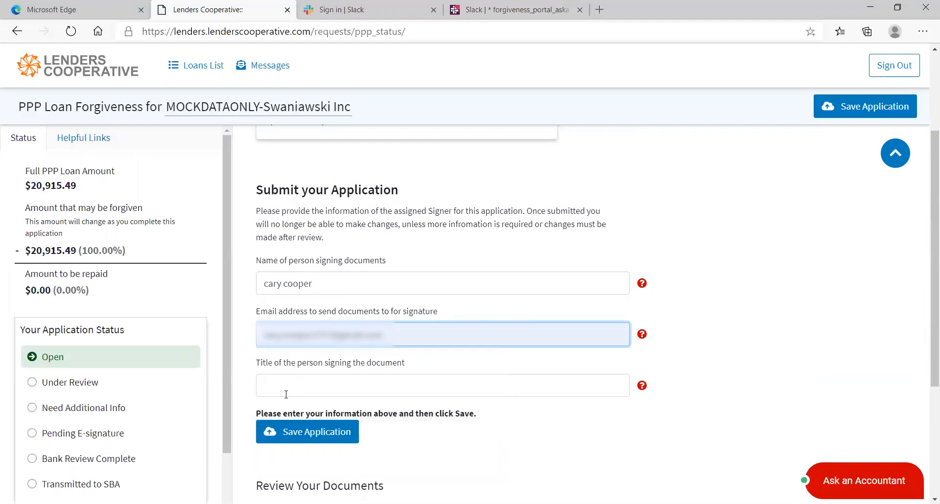
click(285, 395)
text(mp)
click(313, 433)
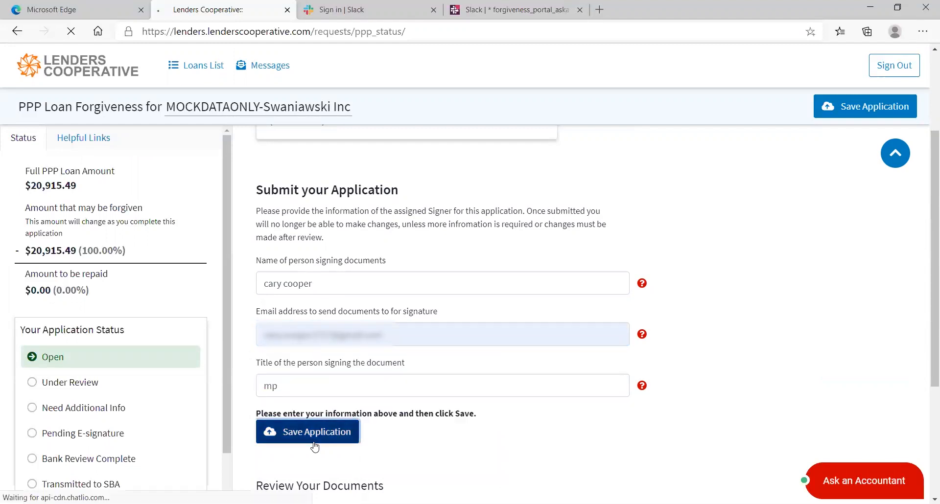
- Submit the completed application to the lender and confirm
scroll(484, 427, down, 3)
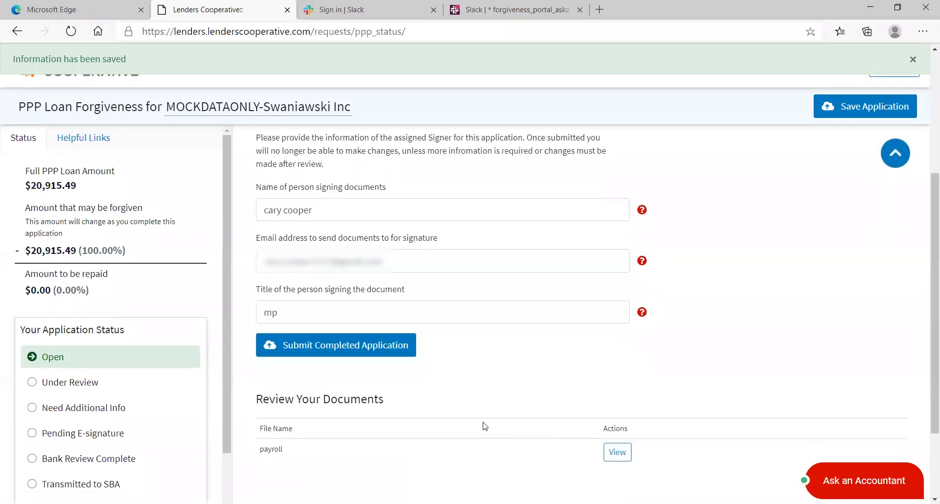
click(360, 358)
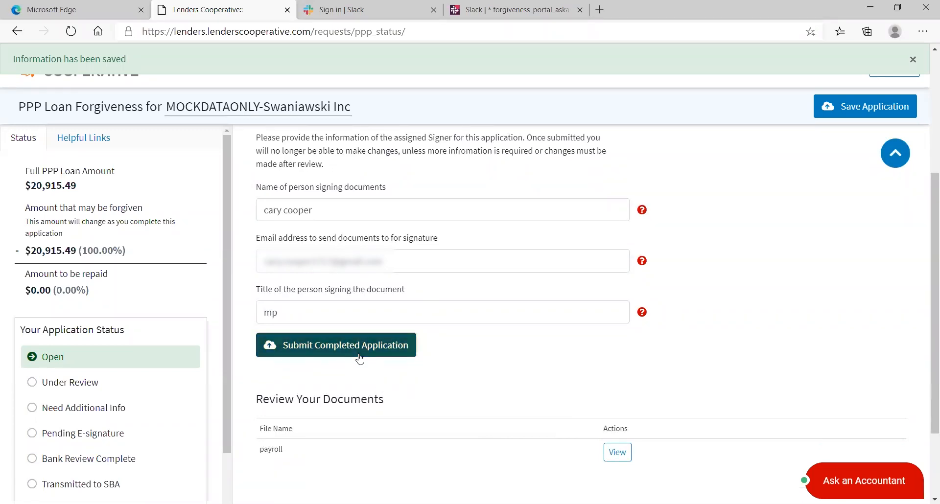
click(539, 104)
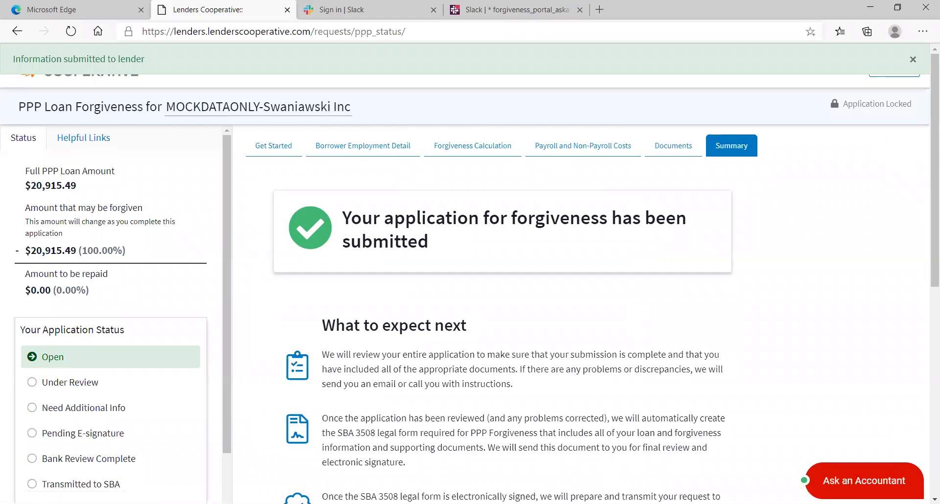
- Scroll down the submission confirmation to read the 'What to expect next' guidance for the $20,915.49 forgiveness
click(934, 499)
scroll(934, 499, down, 5)
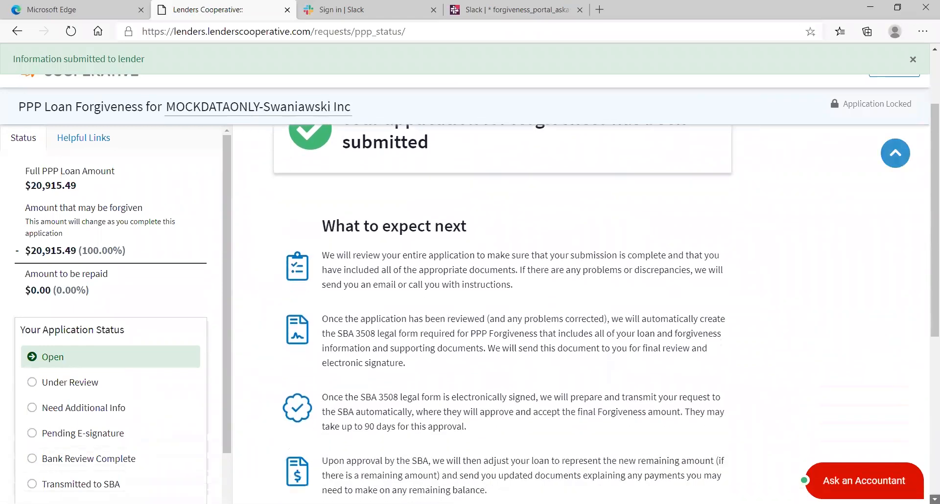
scroll(607, 313, down, 1)
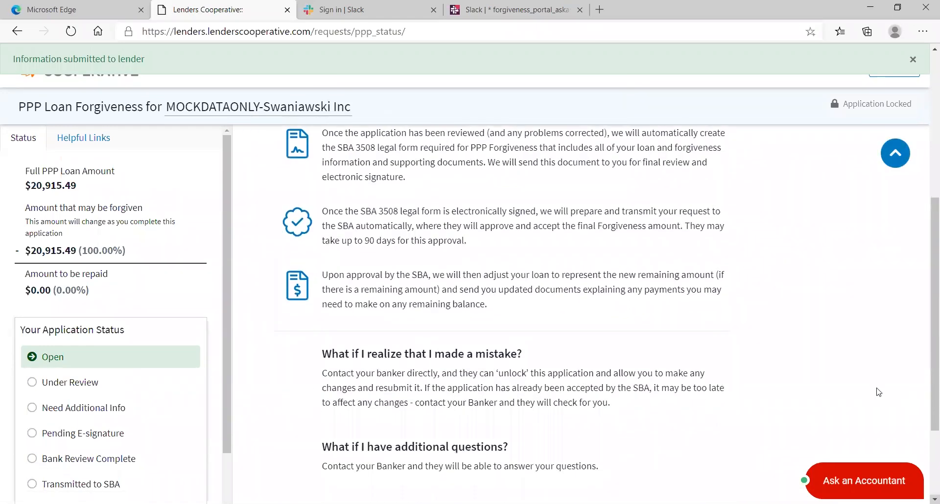